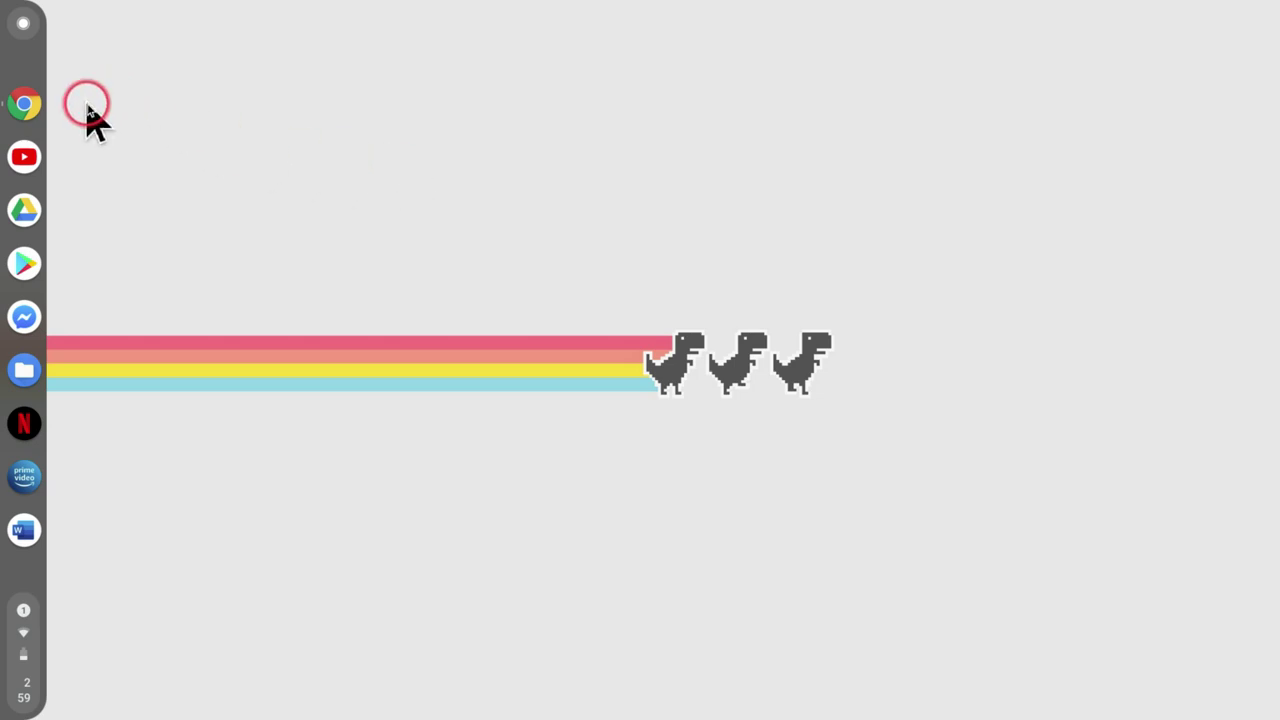
- Switch to the Test Class window from Chrome's open windows and scroll its Stream posts
right_click(27, 108)
click(154, 158)
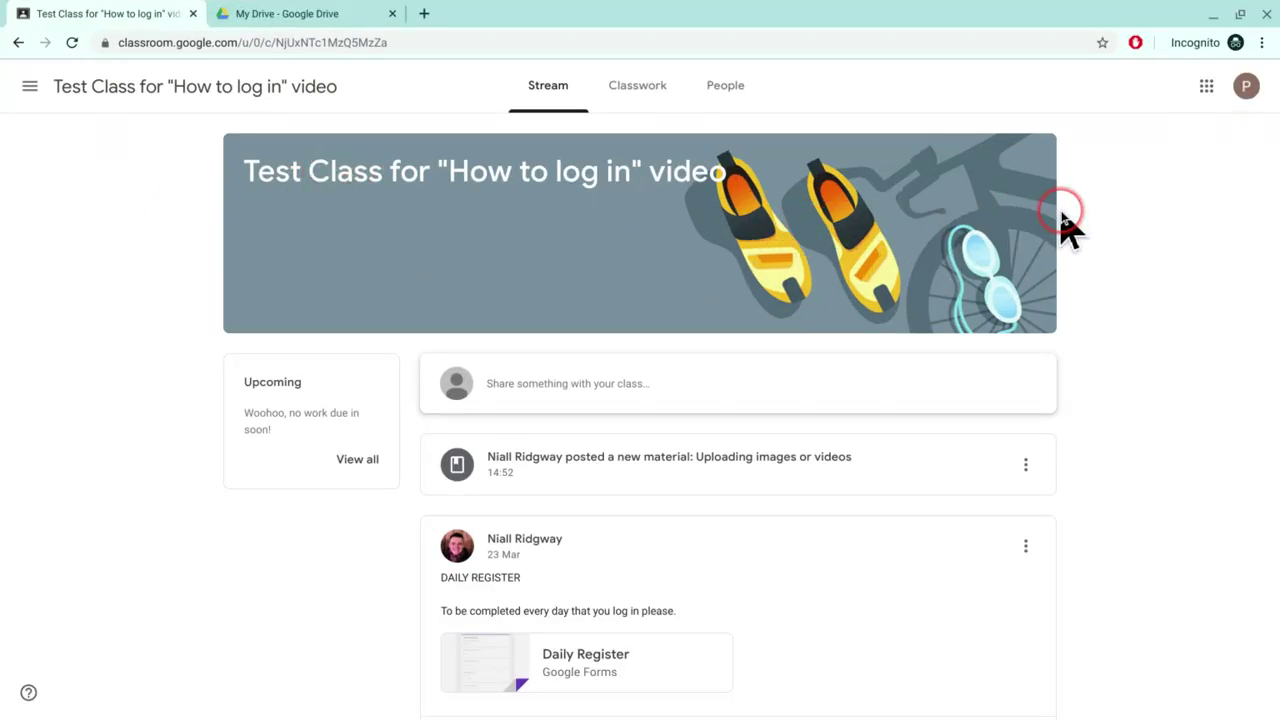
scroll(686, 349, down, 1)
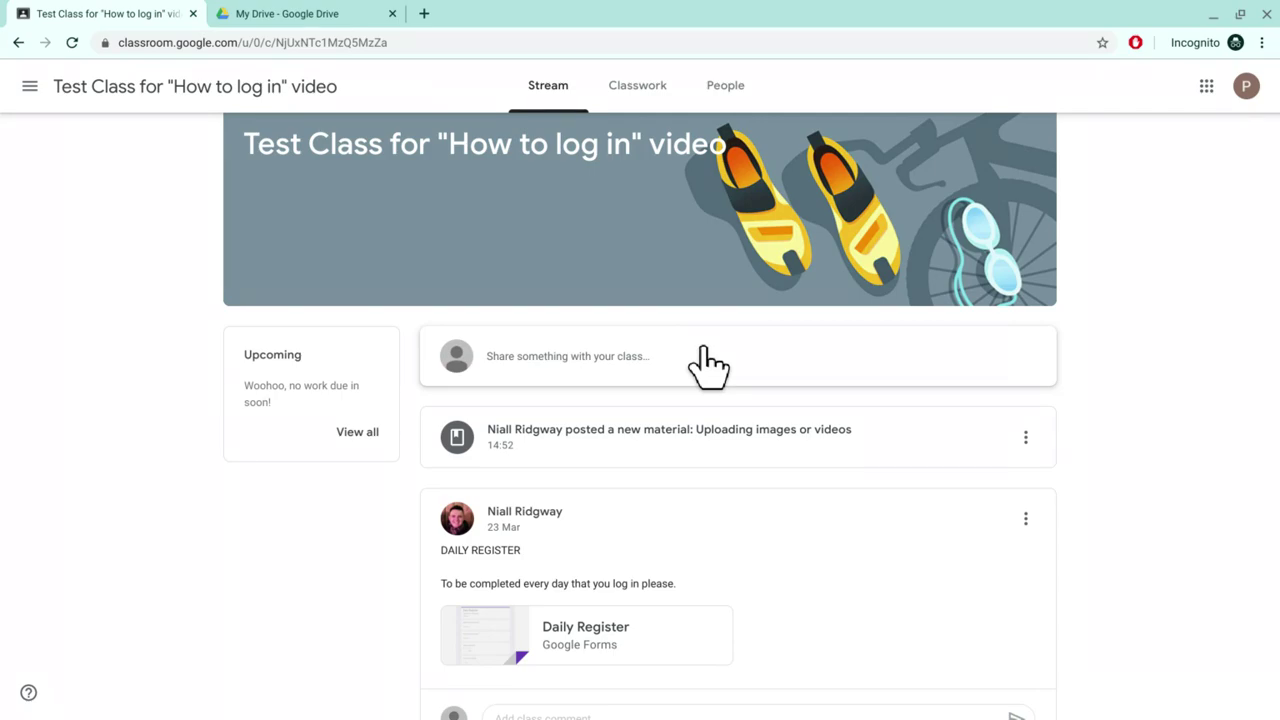
click(592, 362)
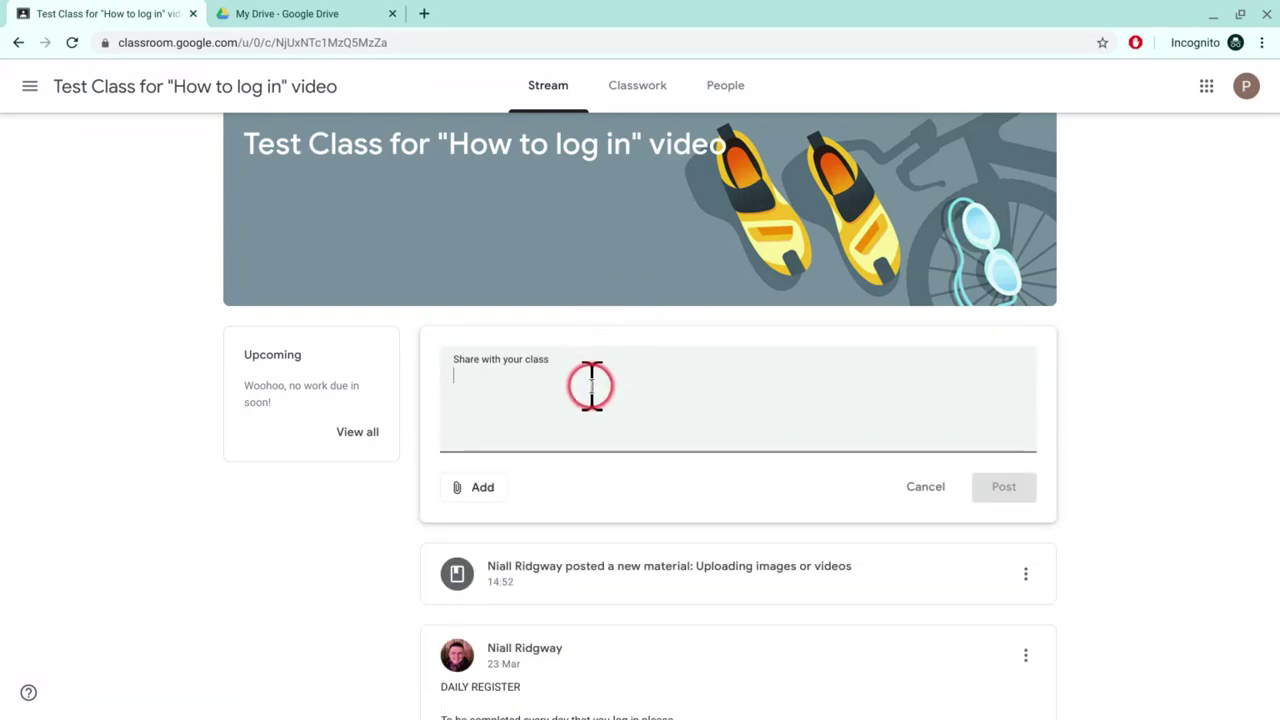
text(This is what I did today.)
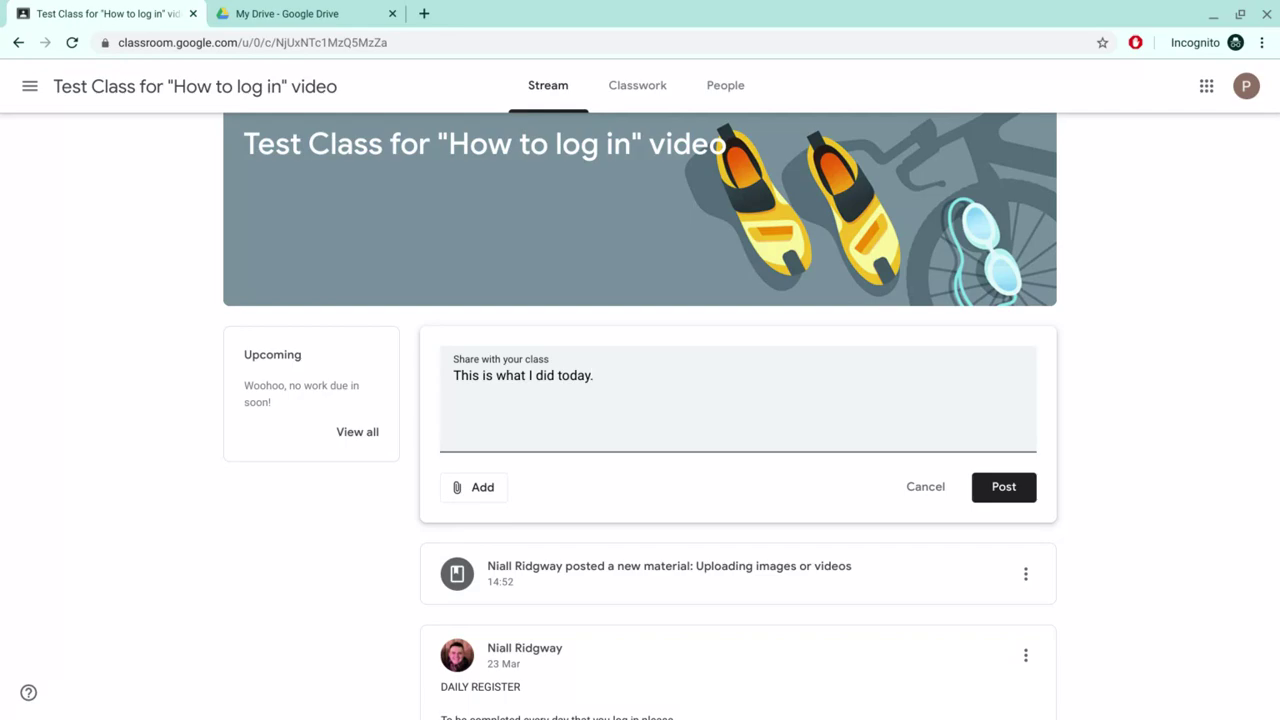
click(458, 490)
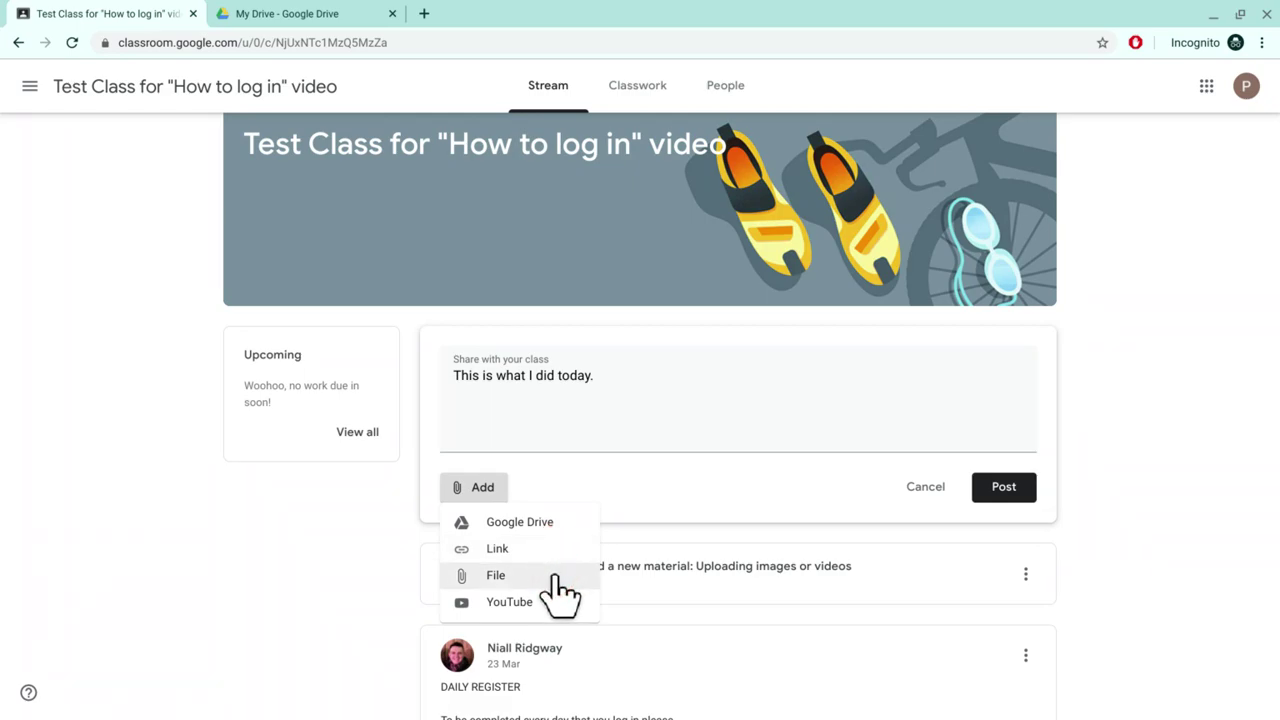
click(553, 575)
click(561, 600)
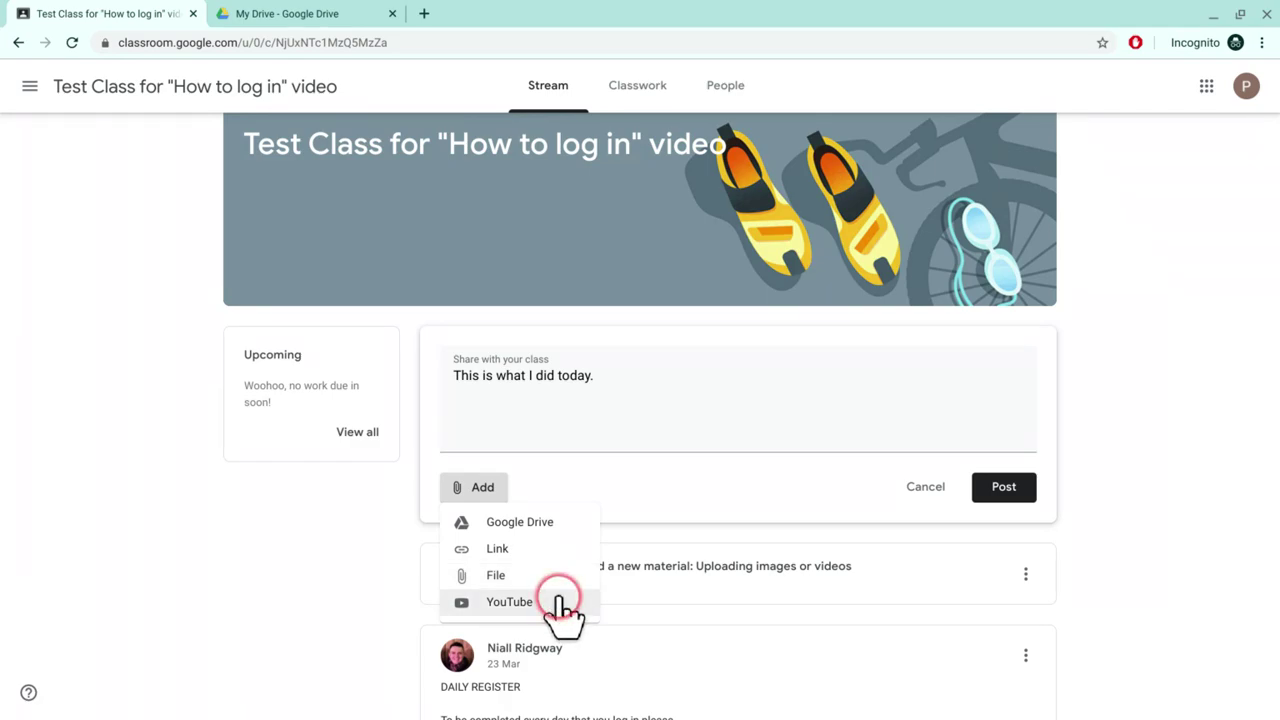
click(765, 405)
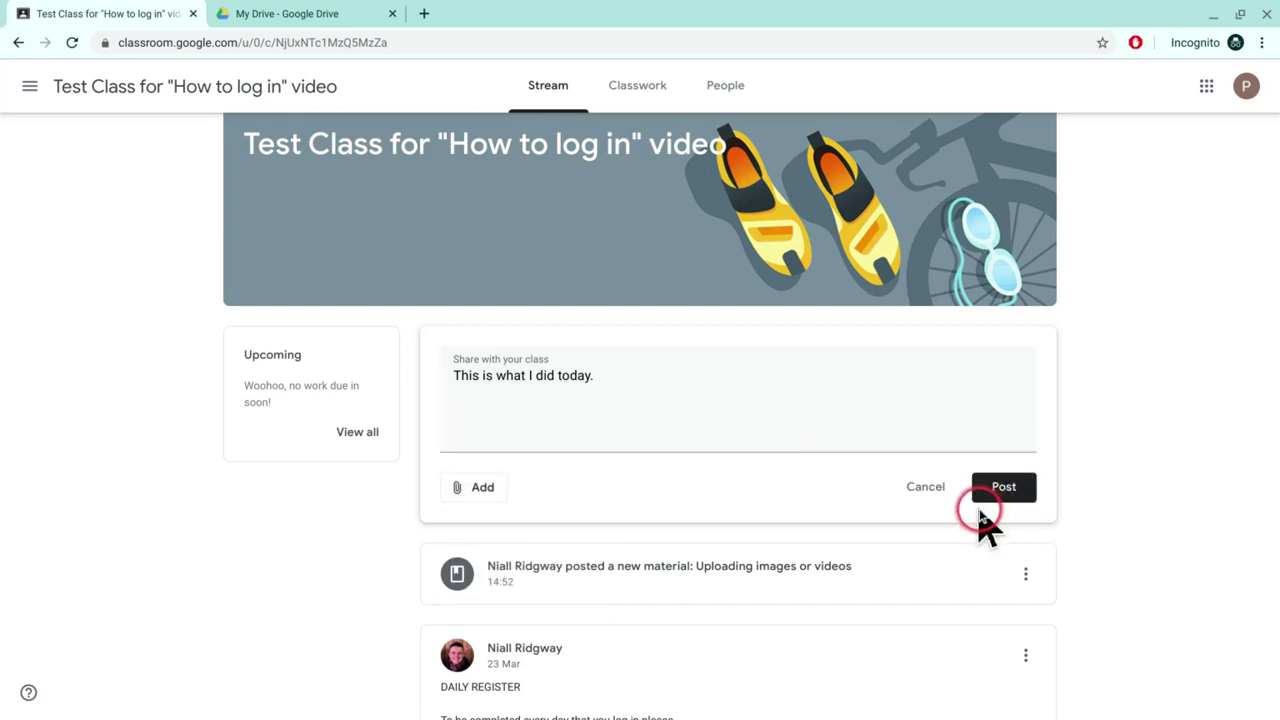
drag(623, 391, 457, 376)
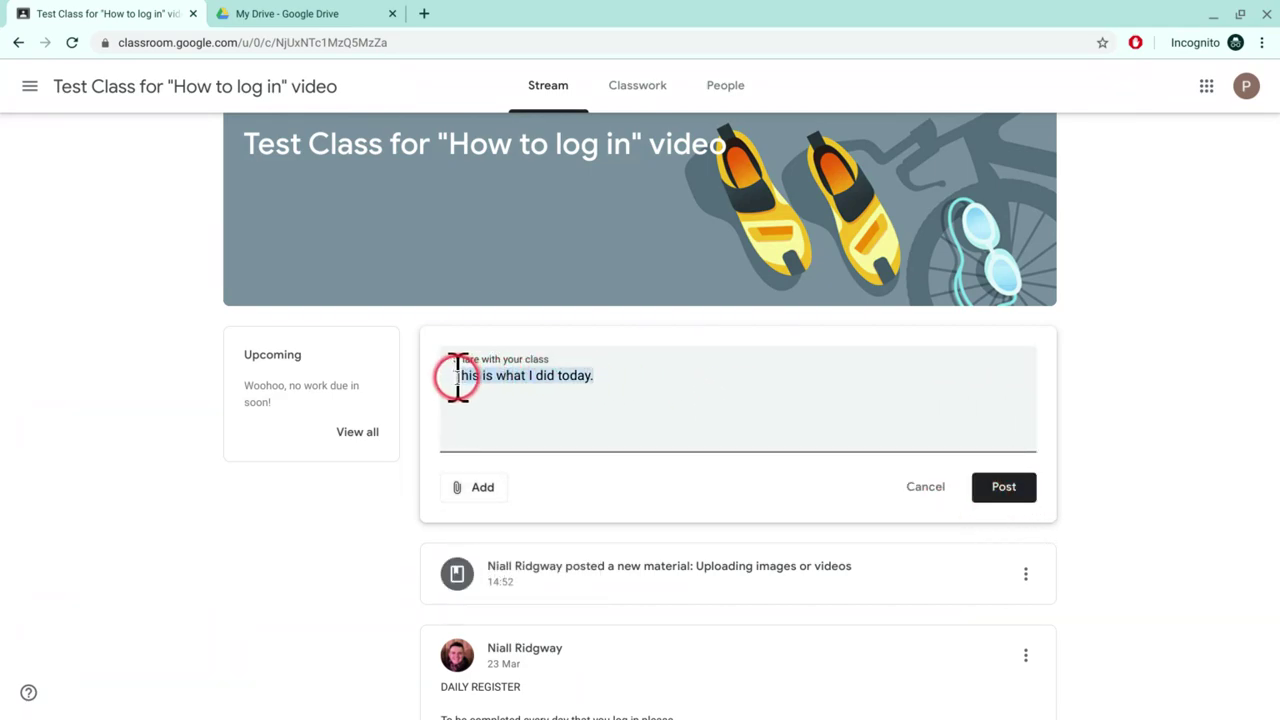
key(BackSpace)
key(BackSpace)
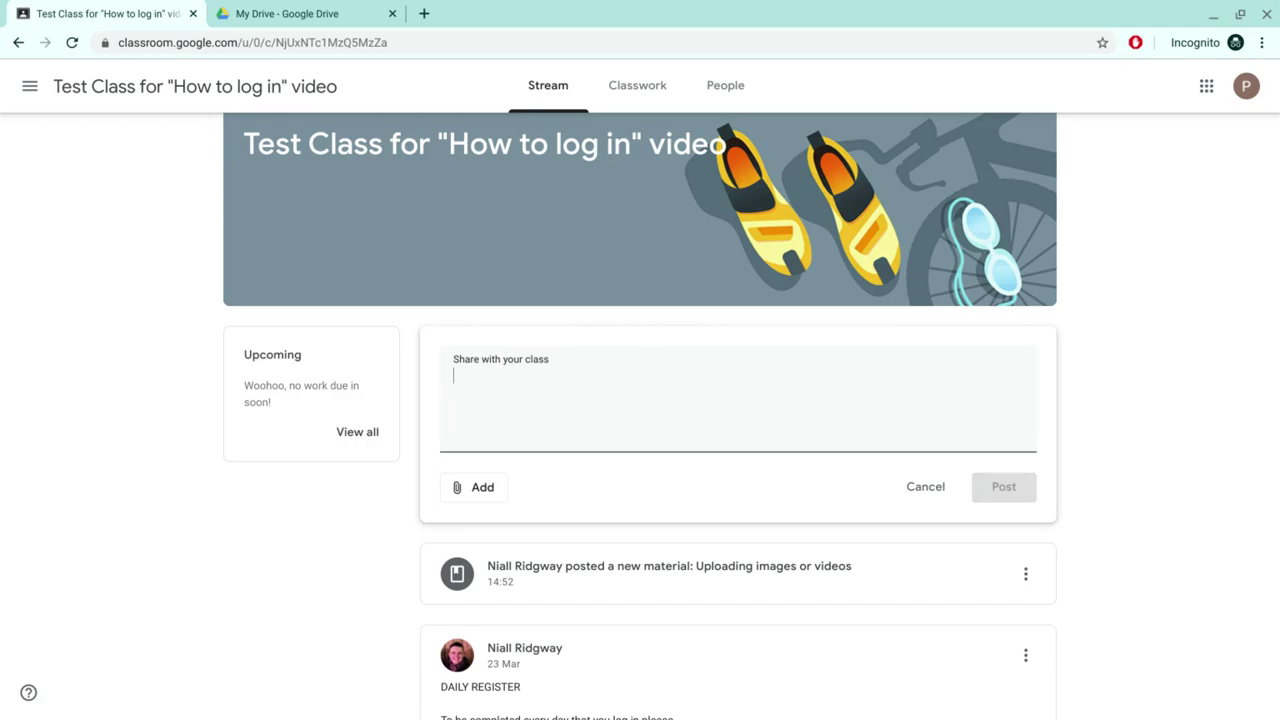
- Discard the empty post draft, go to Classwork, and expand the Uploading images or videos material
click(930, 486)
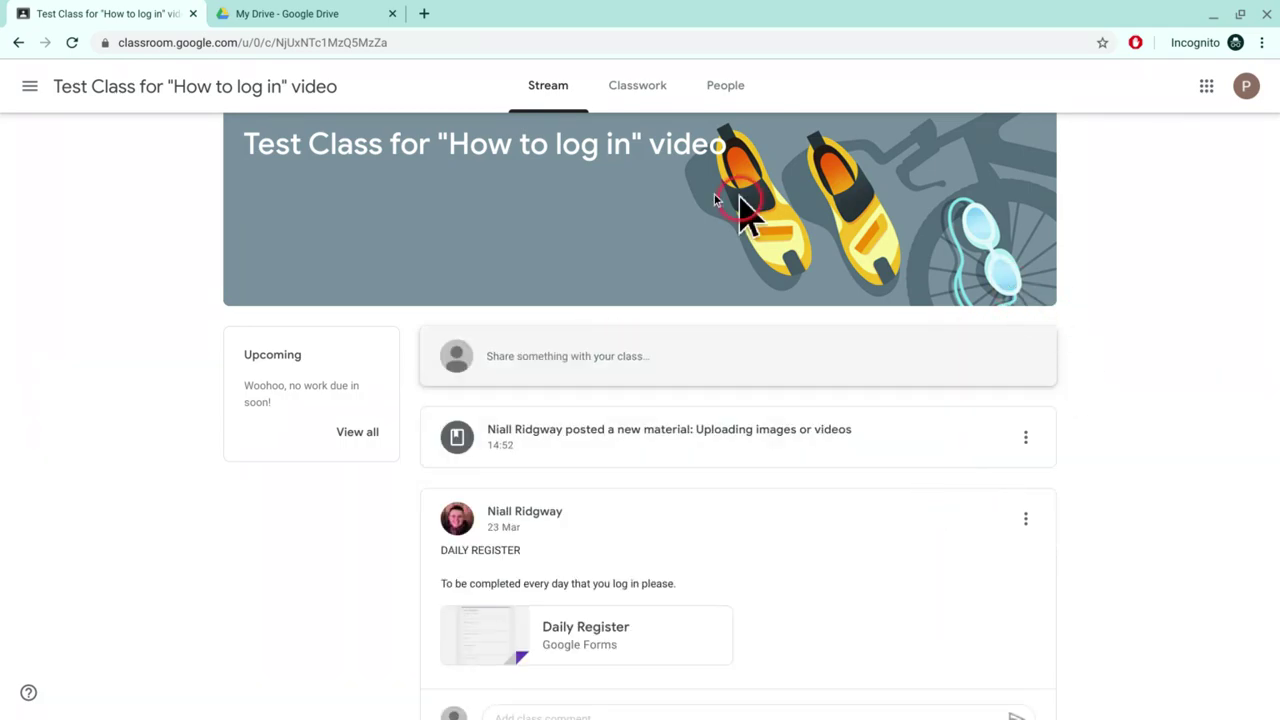
click(640, 92)
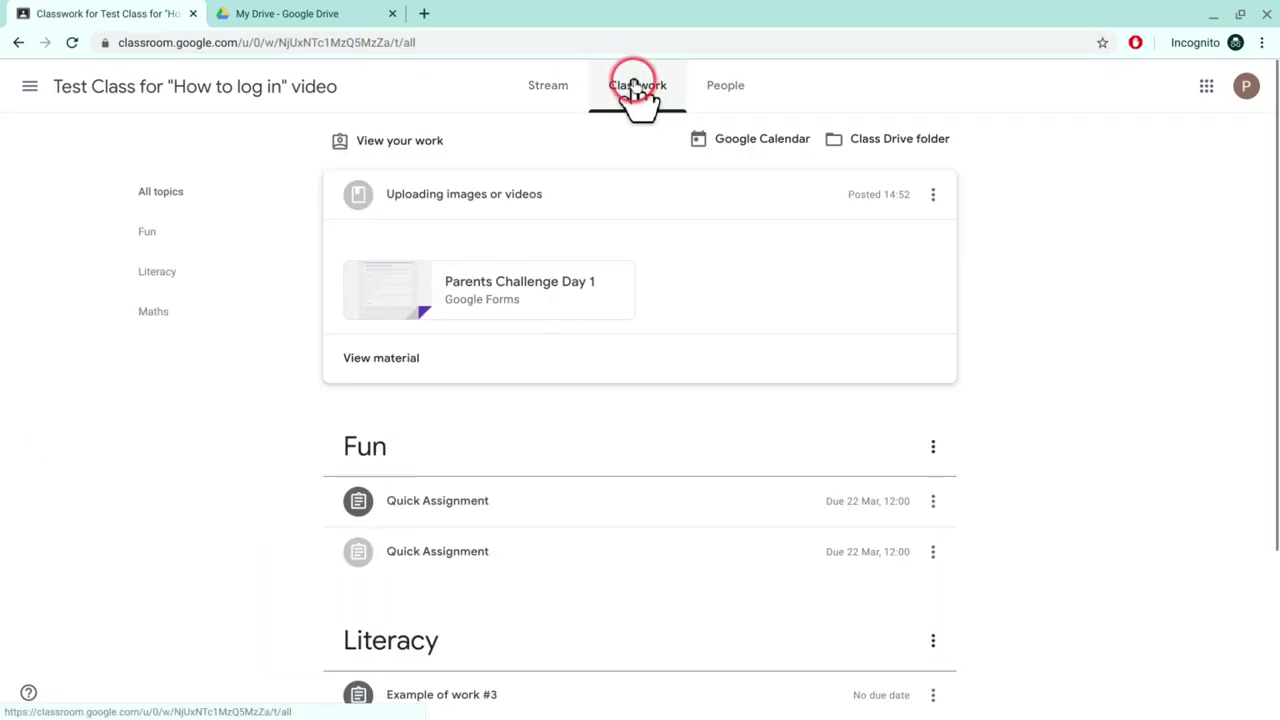
click(709, 192)
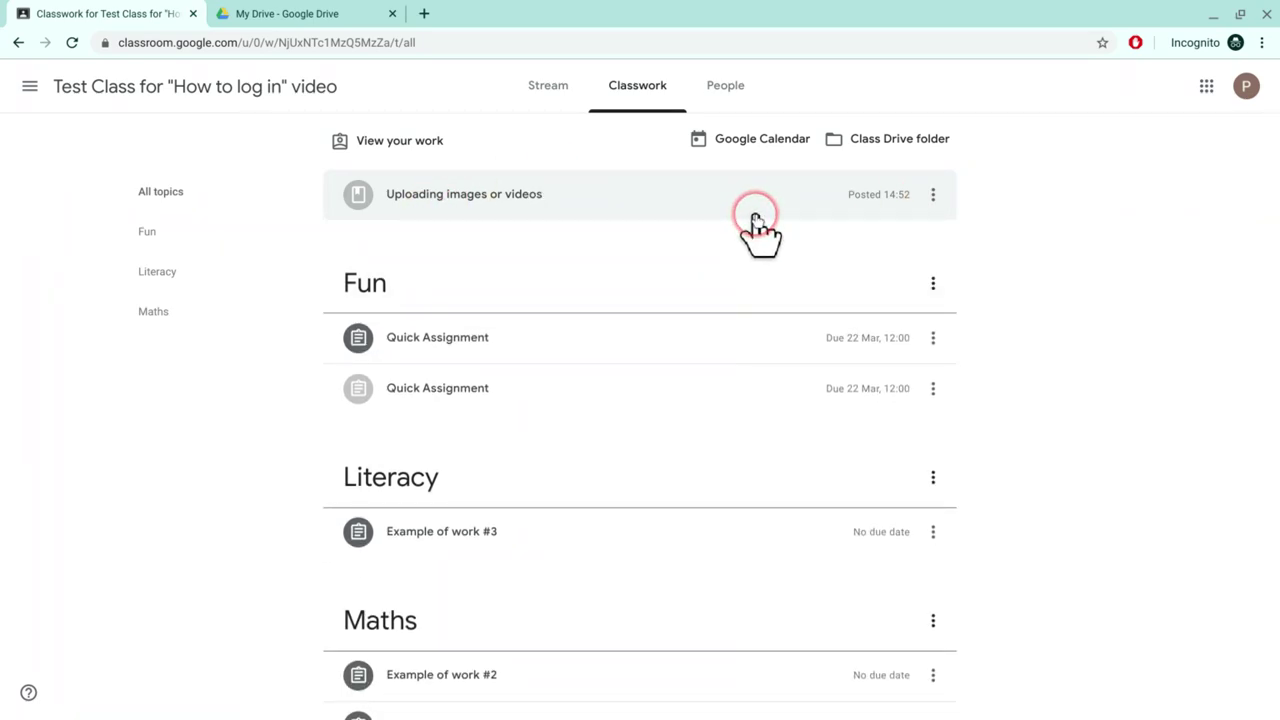
scroll(540, 600, down, 1)
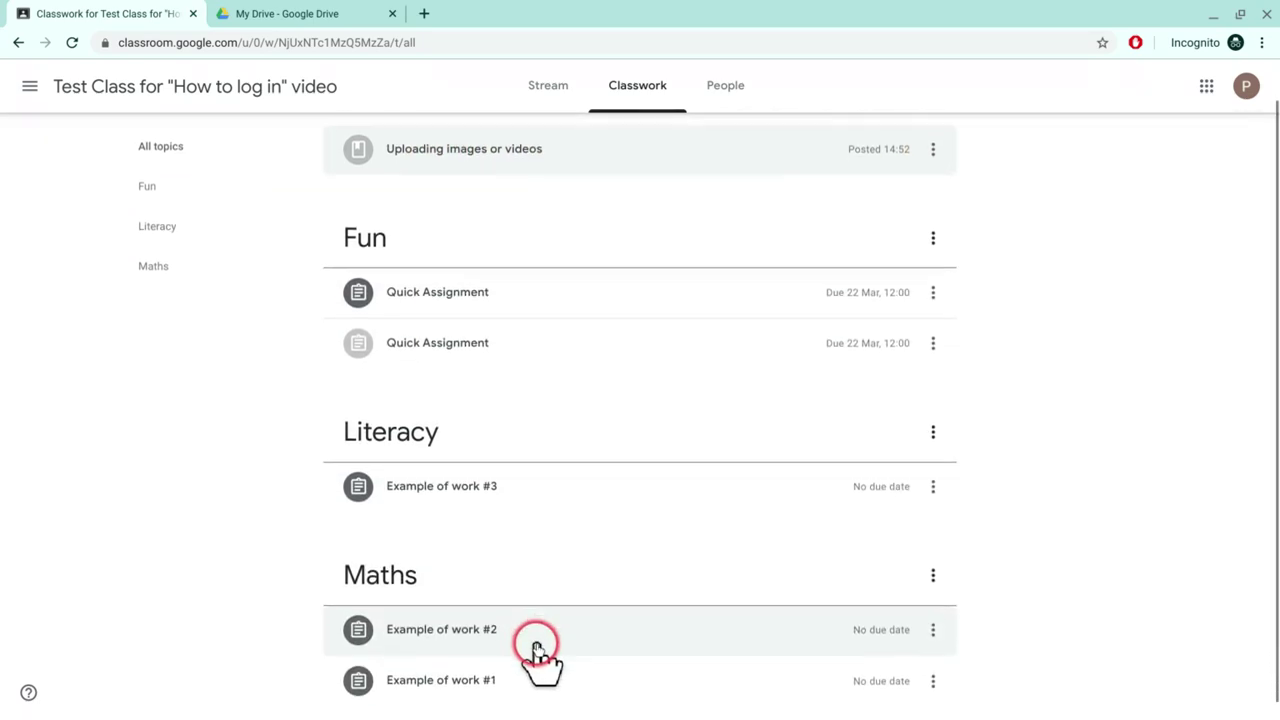
scroll(530, 620, up, 1)
scroll(525, 450, down, 1)
scroll(535, 520, up, 1)
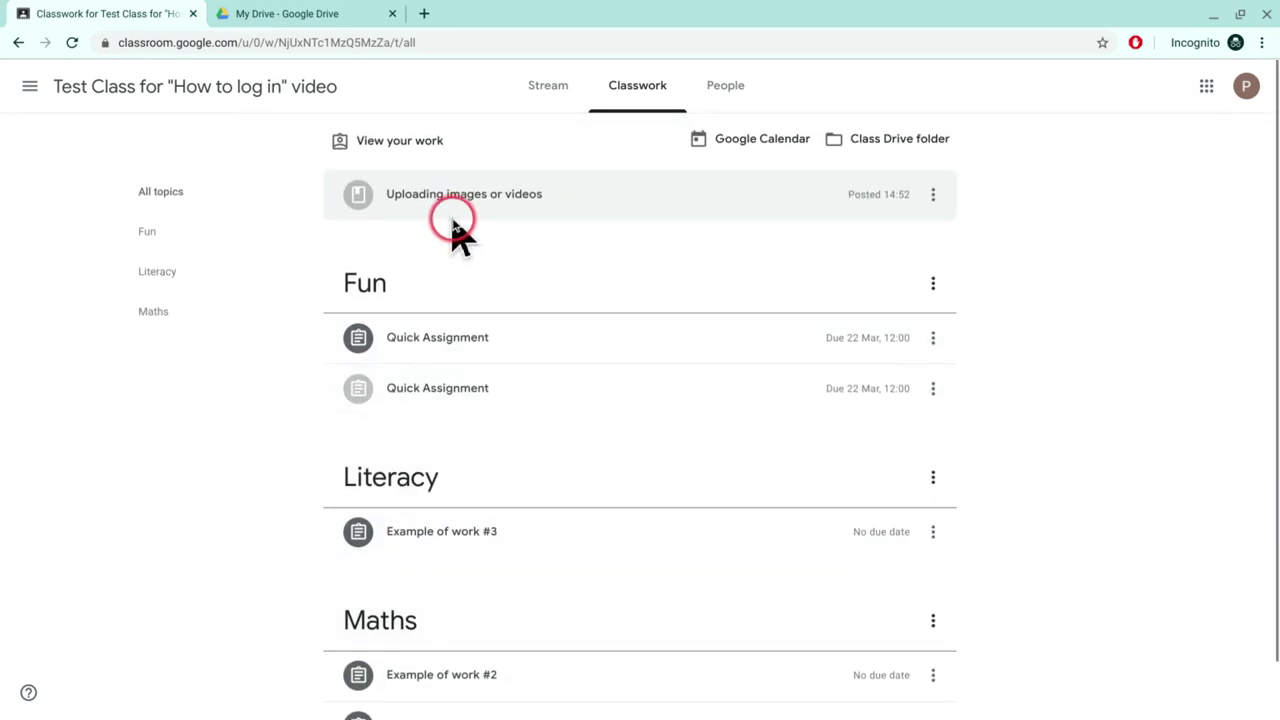
click(552, 200)
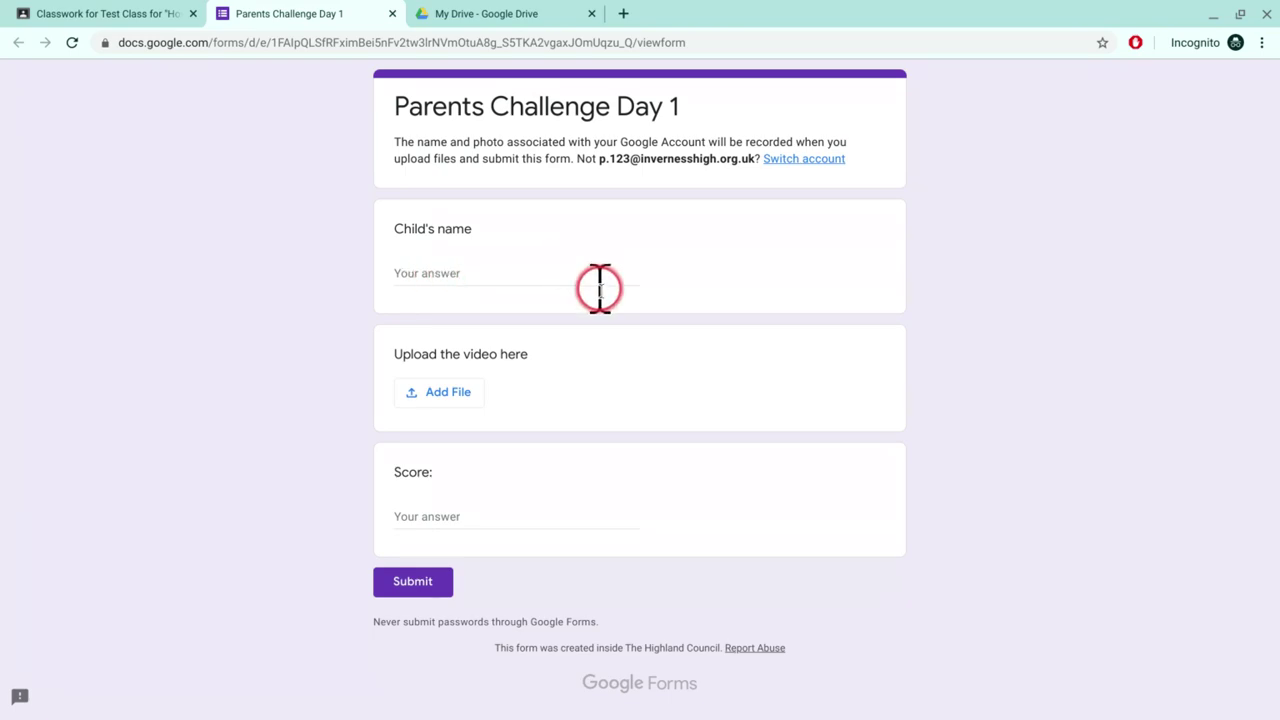
- Browse My Drive from the video question's file upload, then close it without choosing a file
click(468, 393)
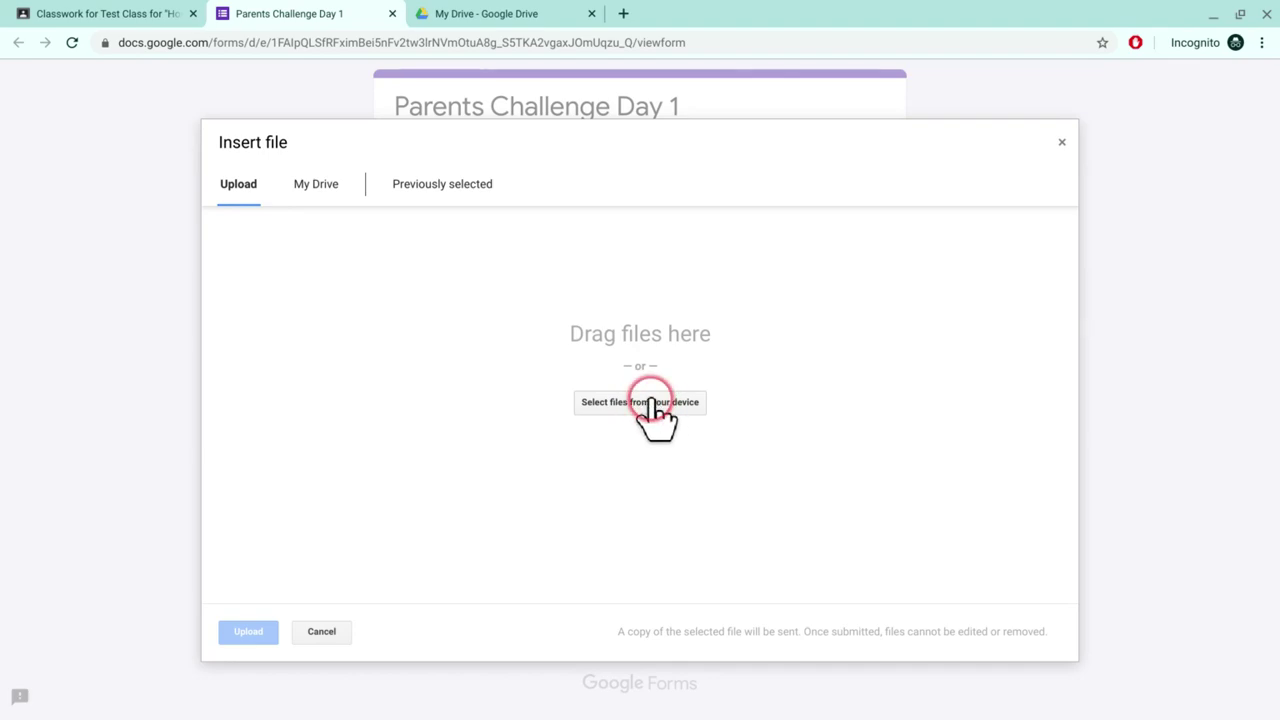
click(330, 194)
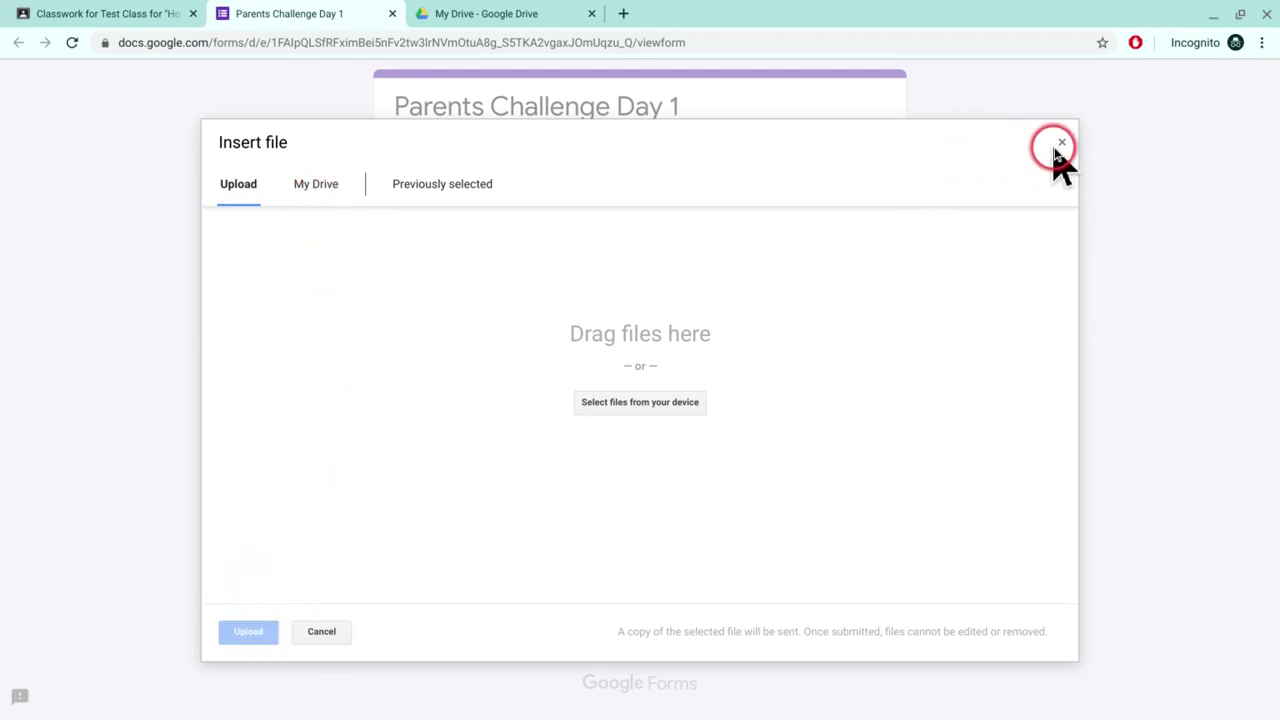
click(1062, 142)
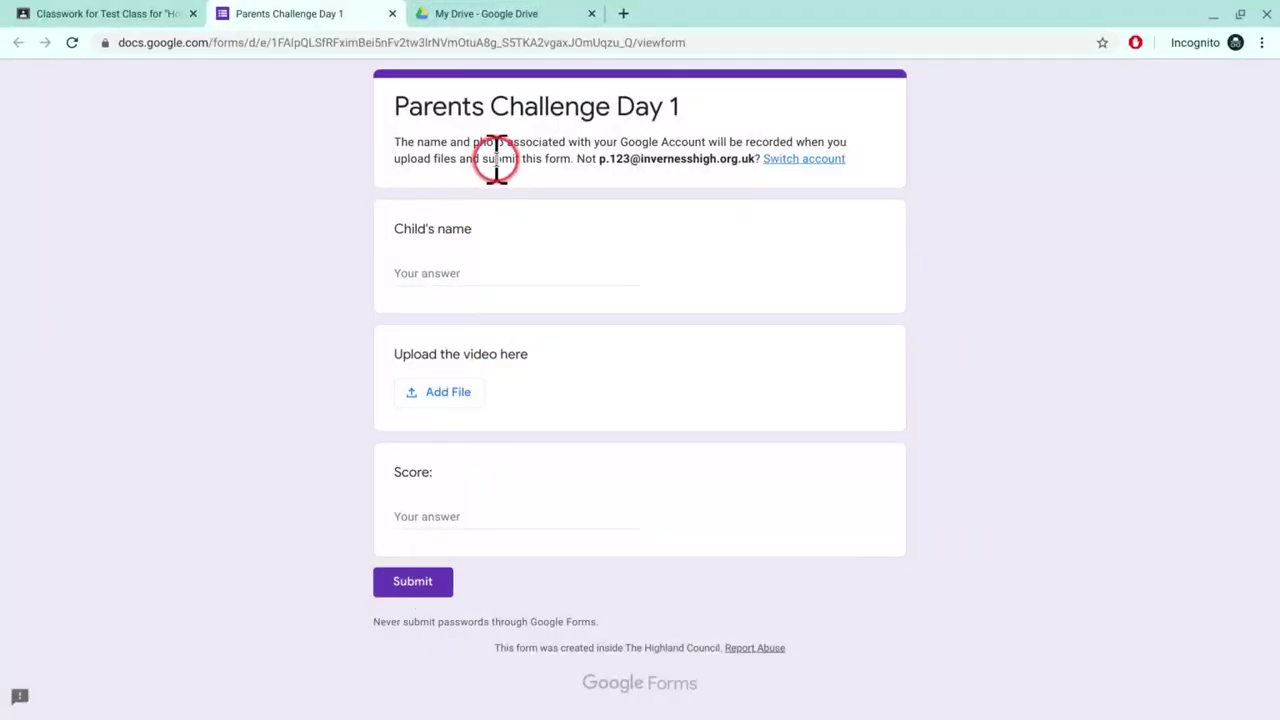
- In My Drive, select the Google Drive Help Video file and choose Share from its menu
click(505, 28)
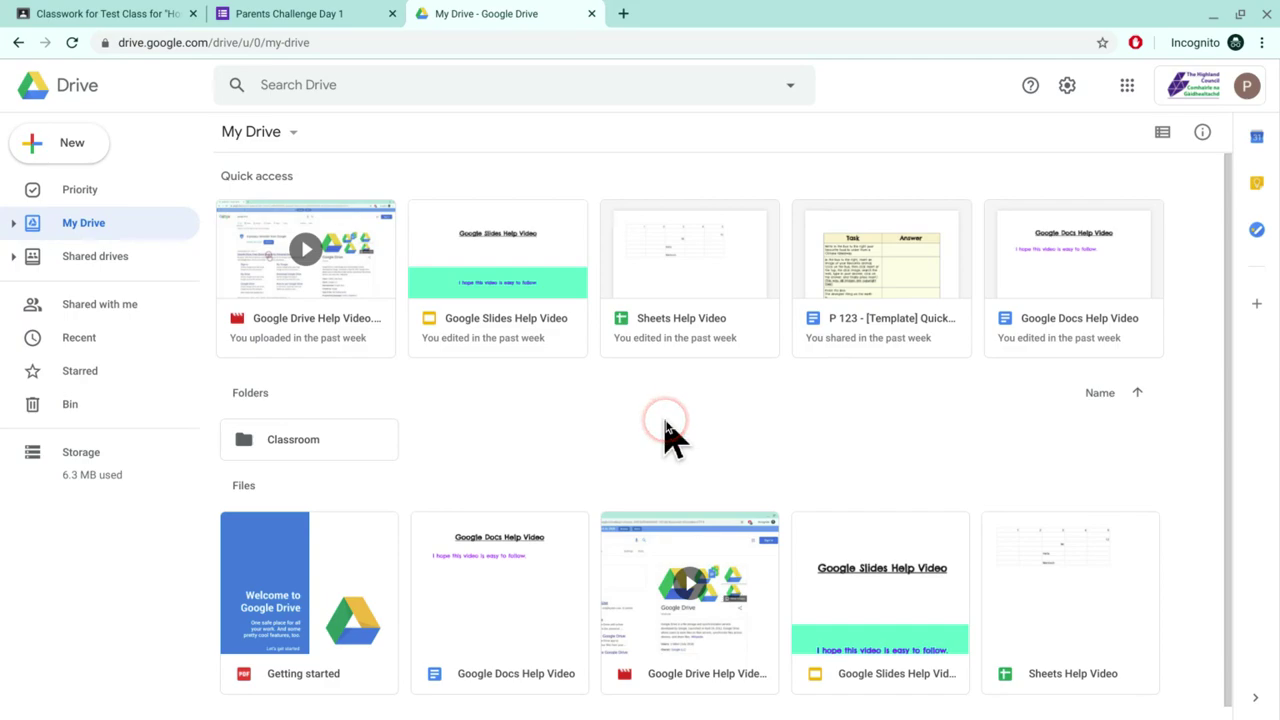
click(320, 322)
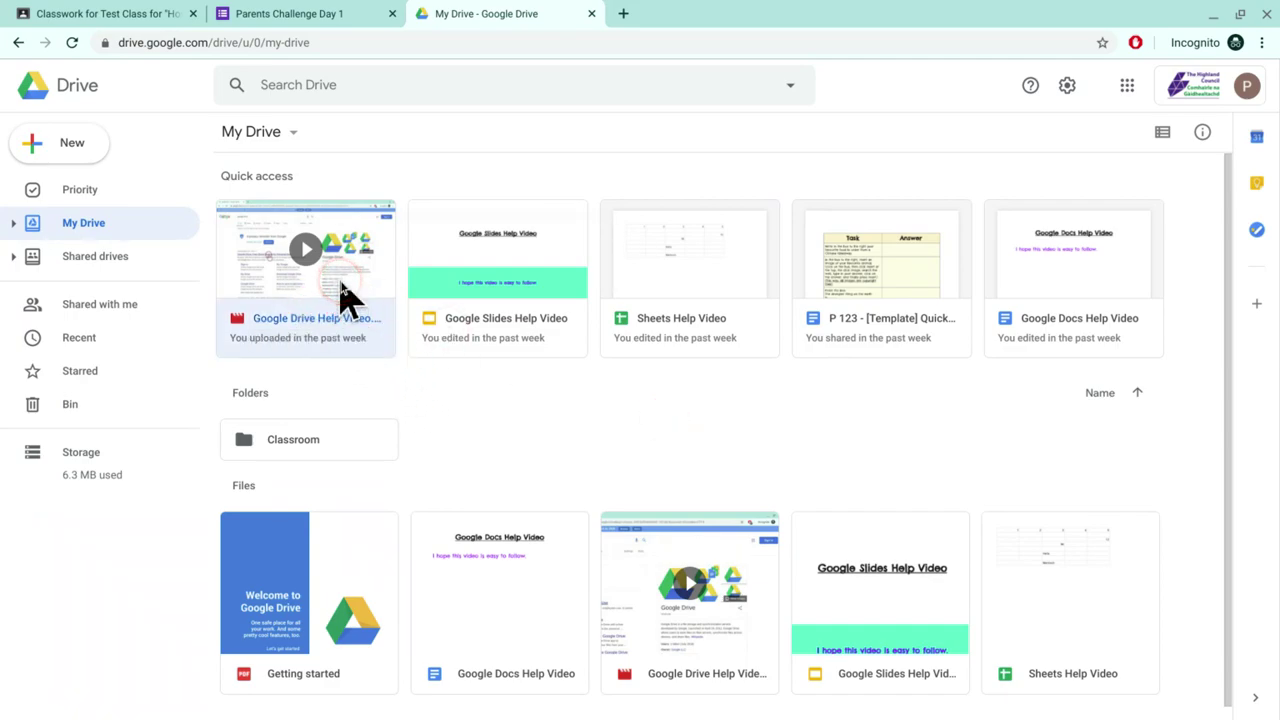
right_click(341, 286)
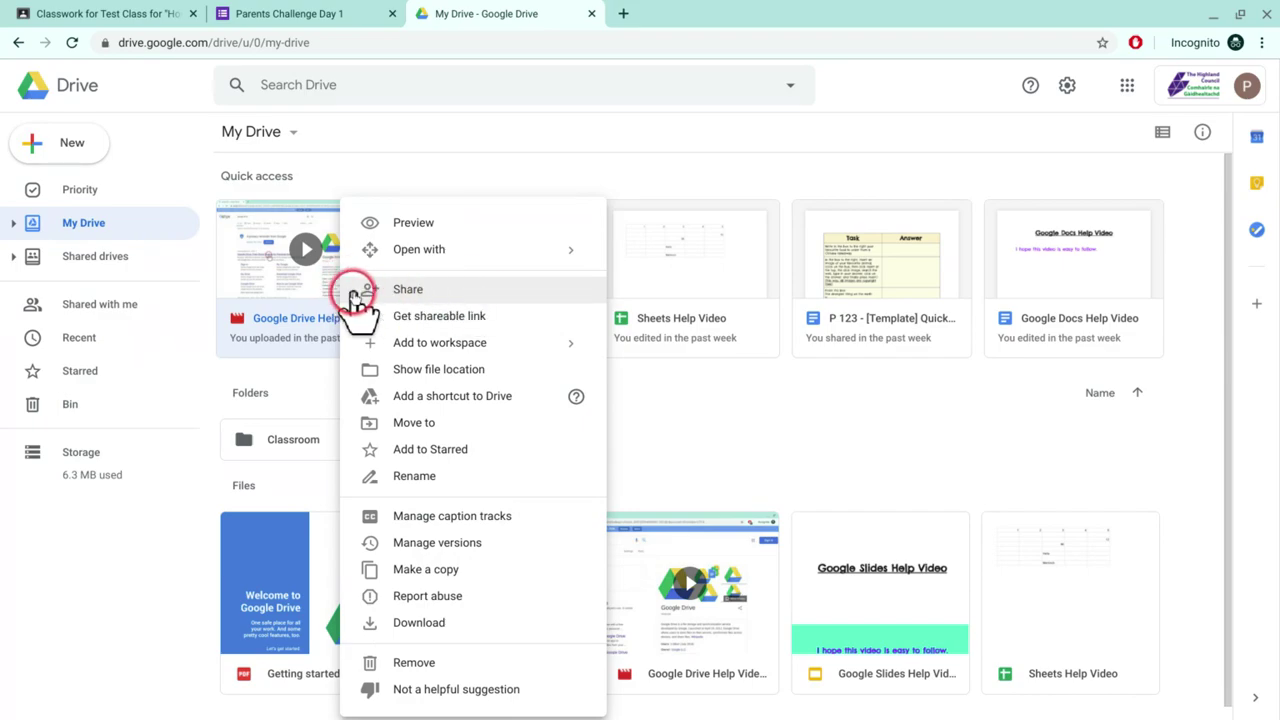
click(434, 289)
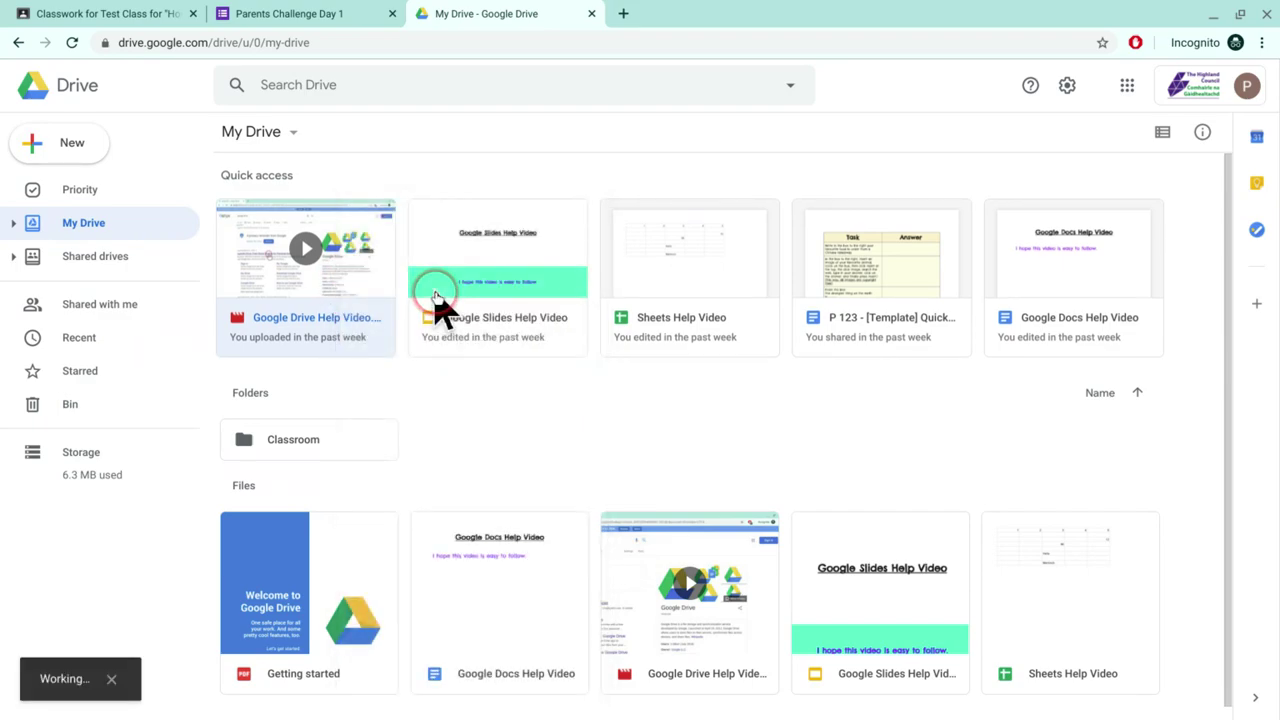
click(622, 377)
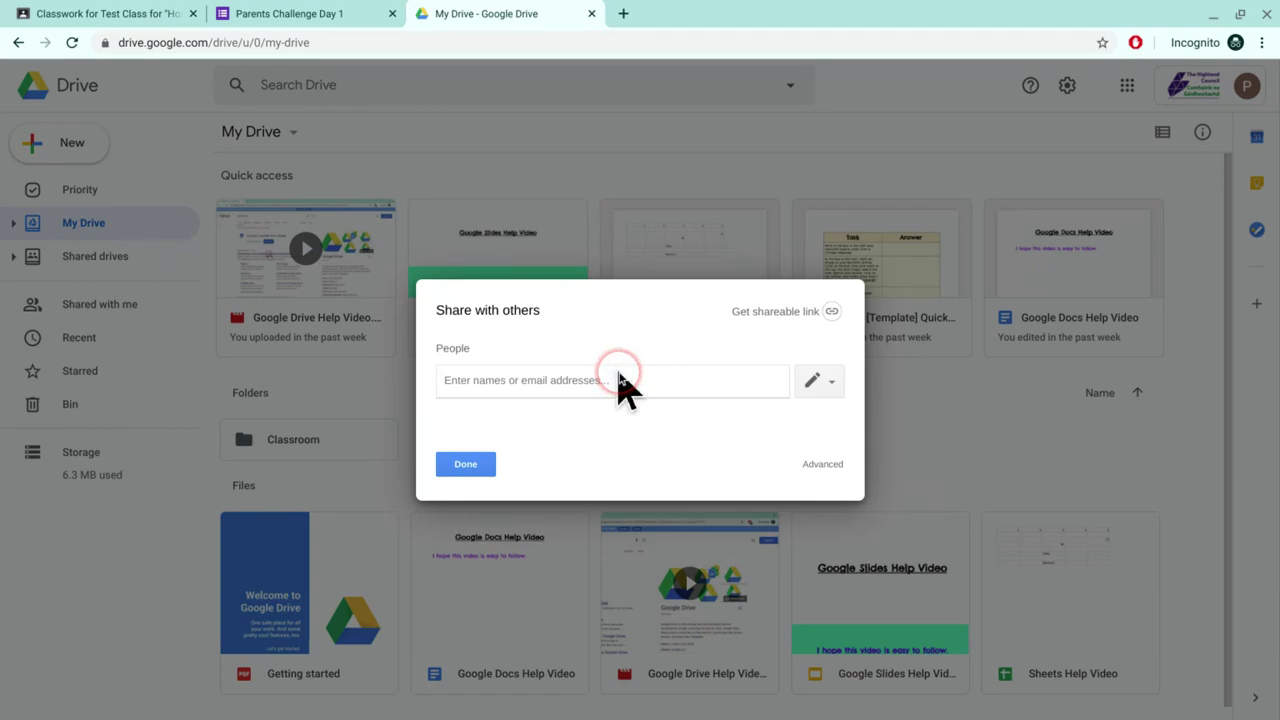
text(niall)
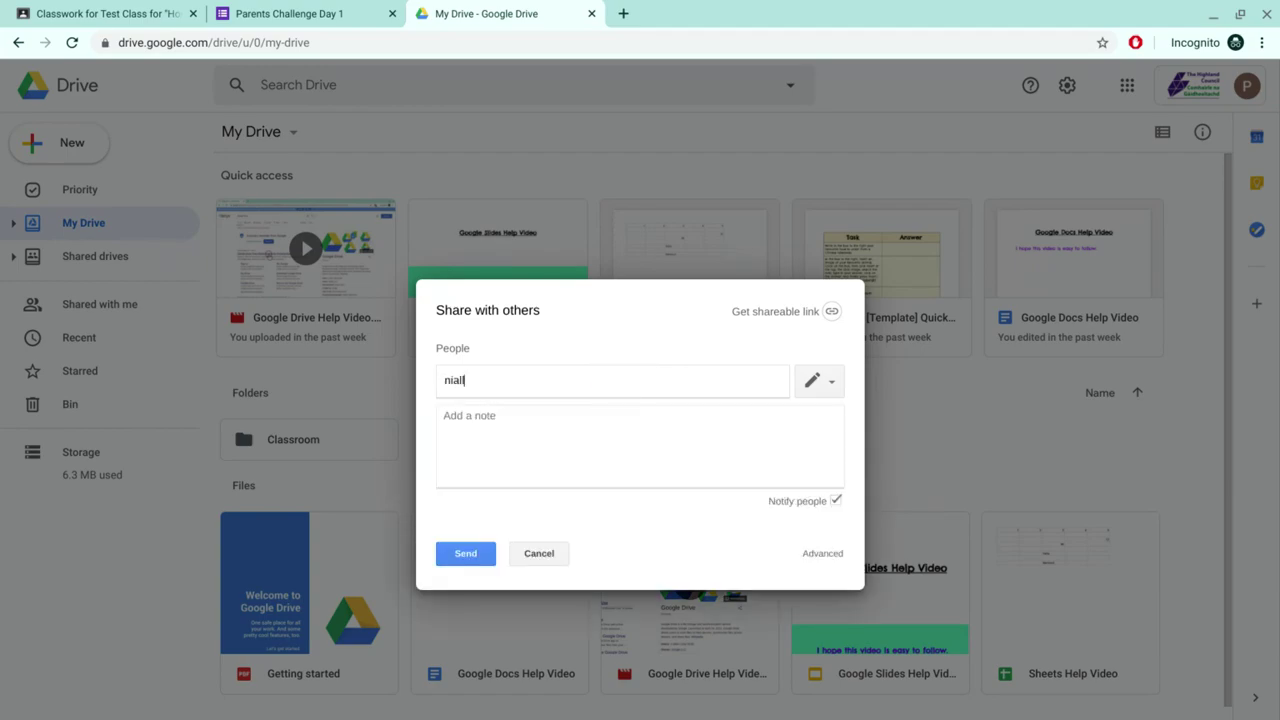
text(.ri)
key(Return)
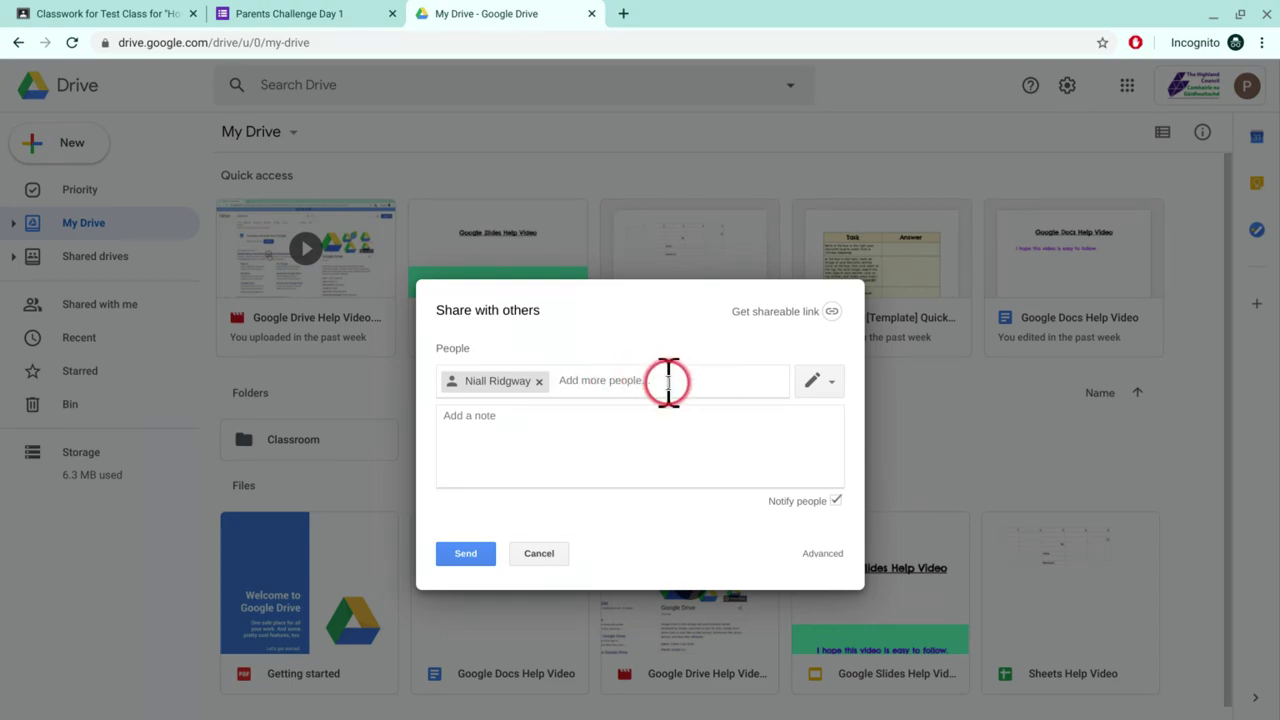
click(814, 378)
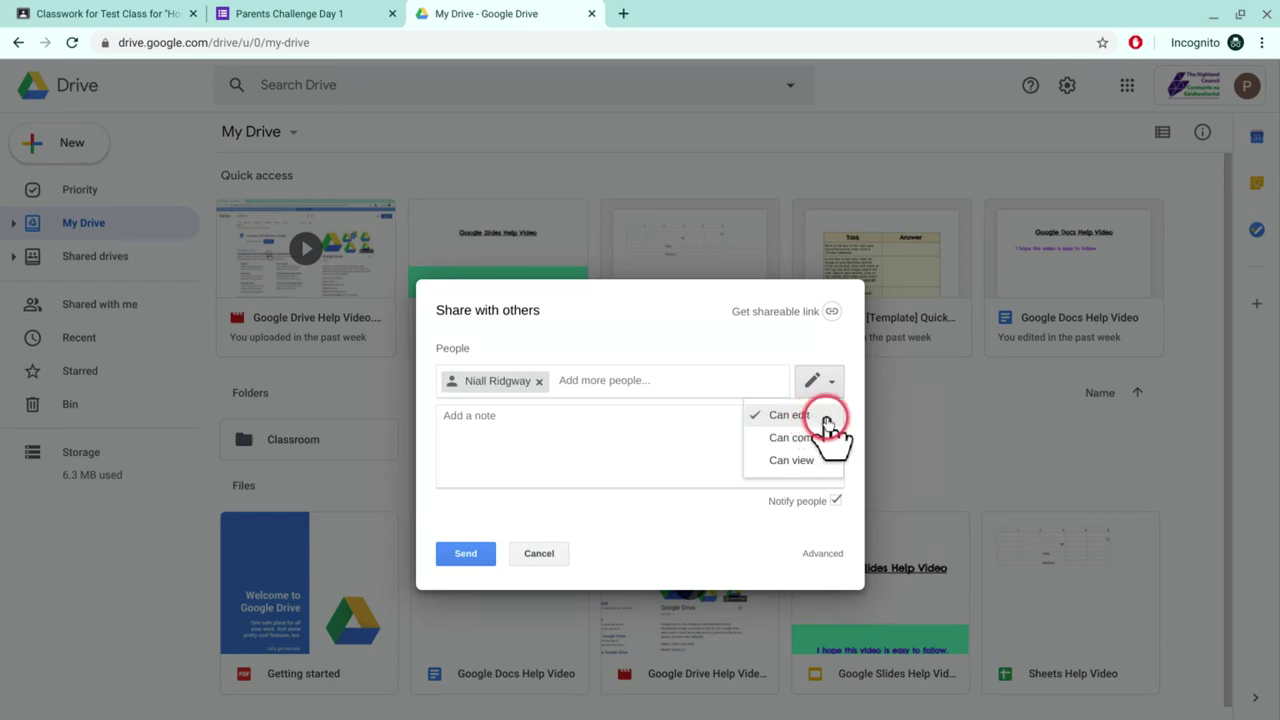
click(821, 418)
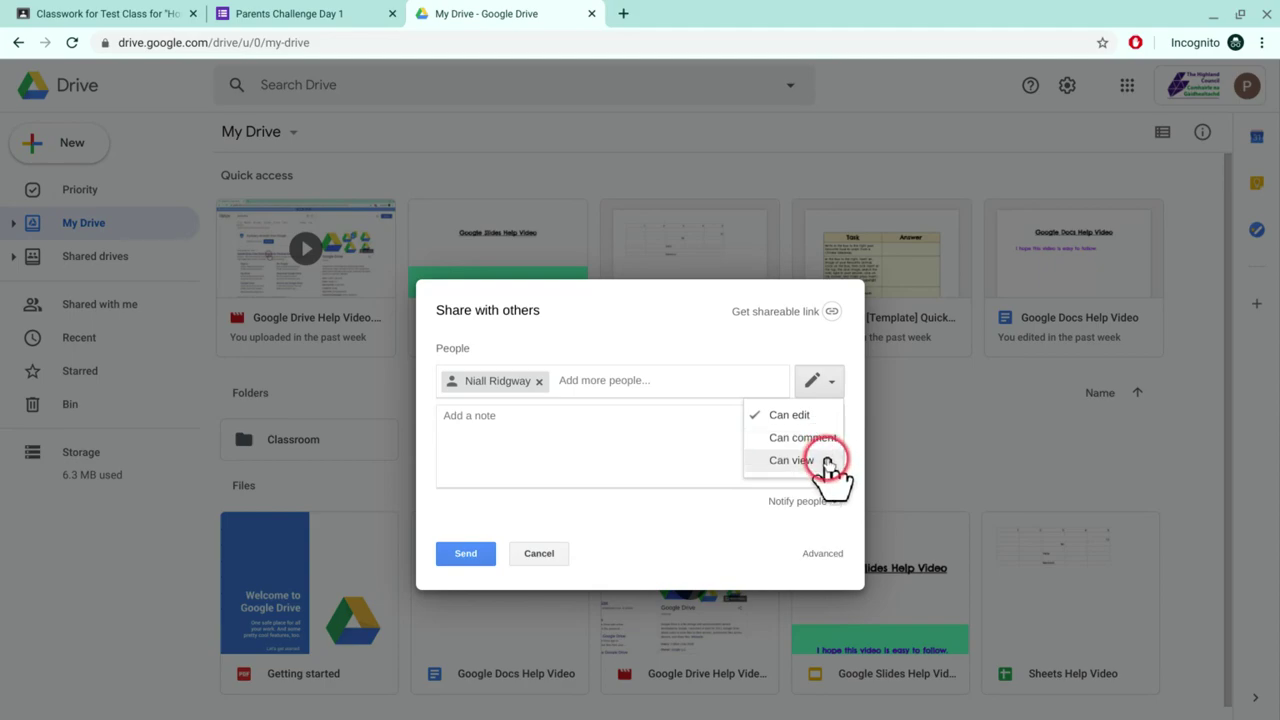
click(820, 418)
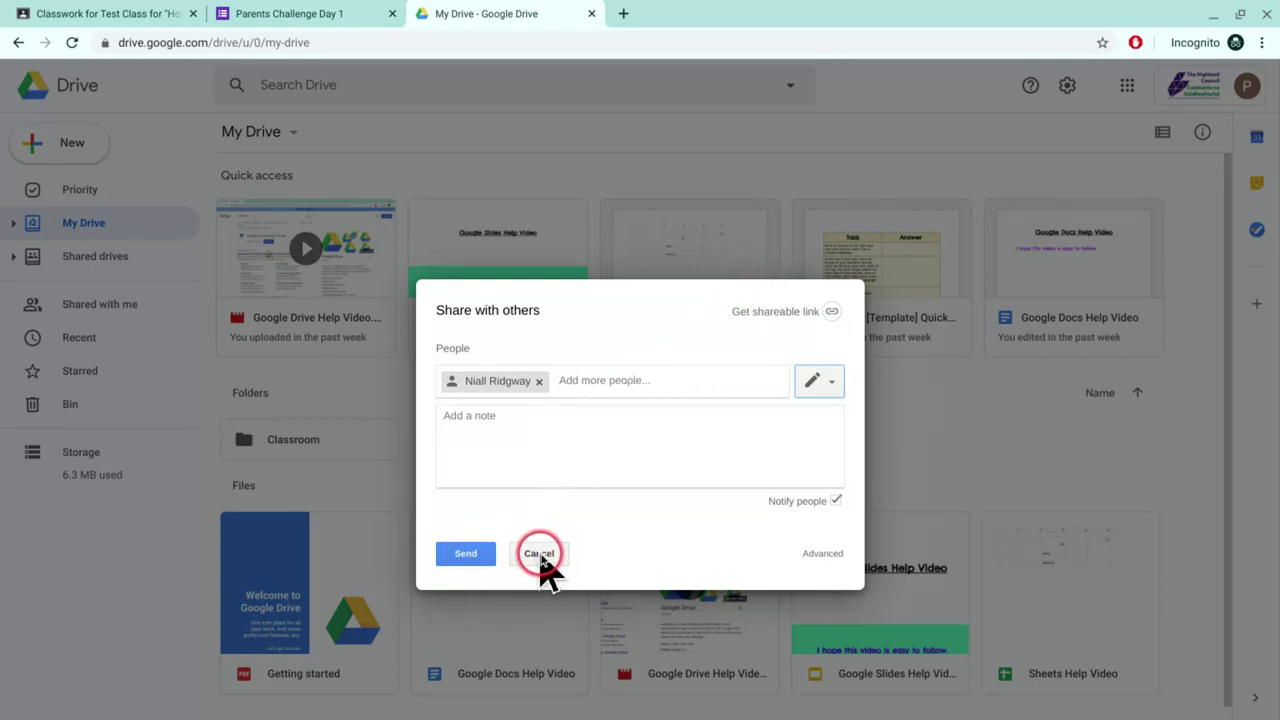
click(540, 556)
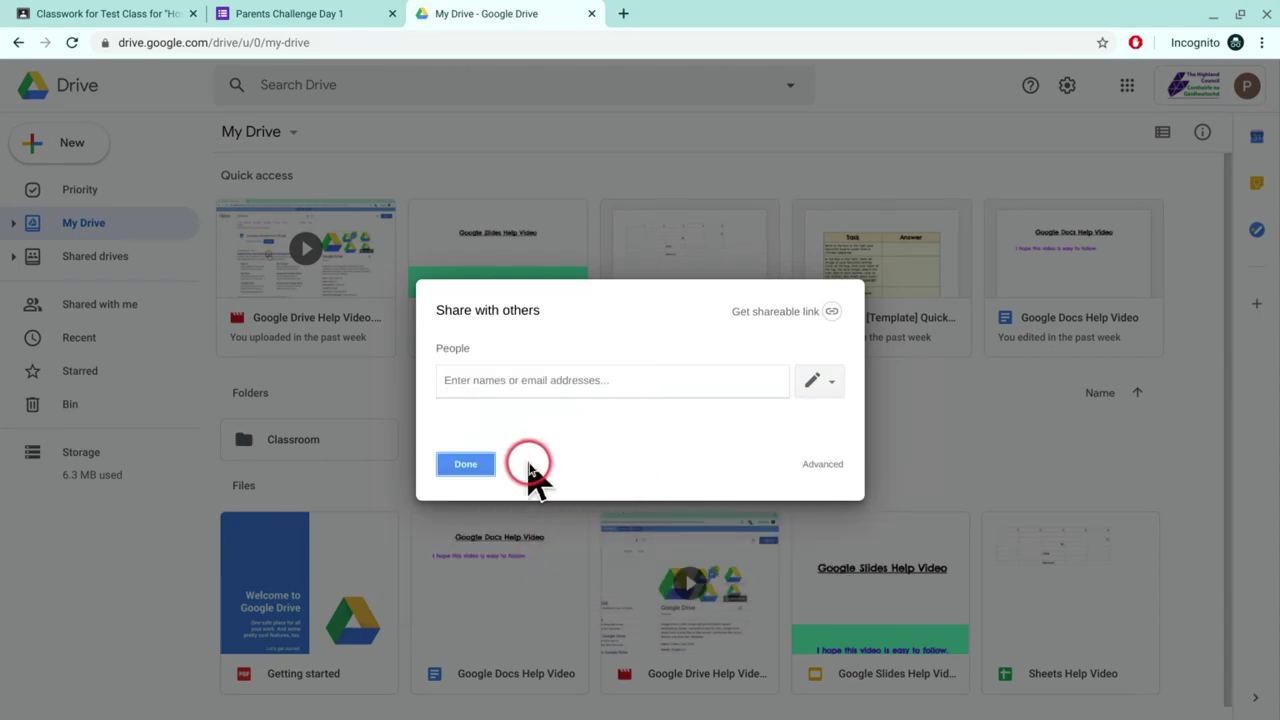
click(466, 464)
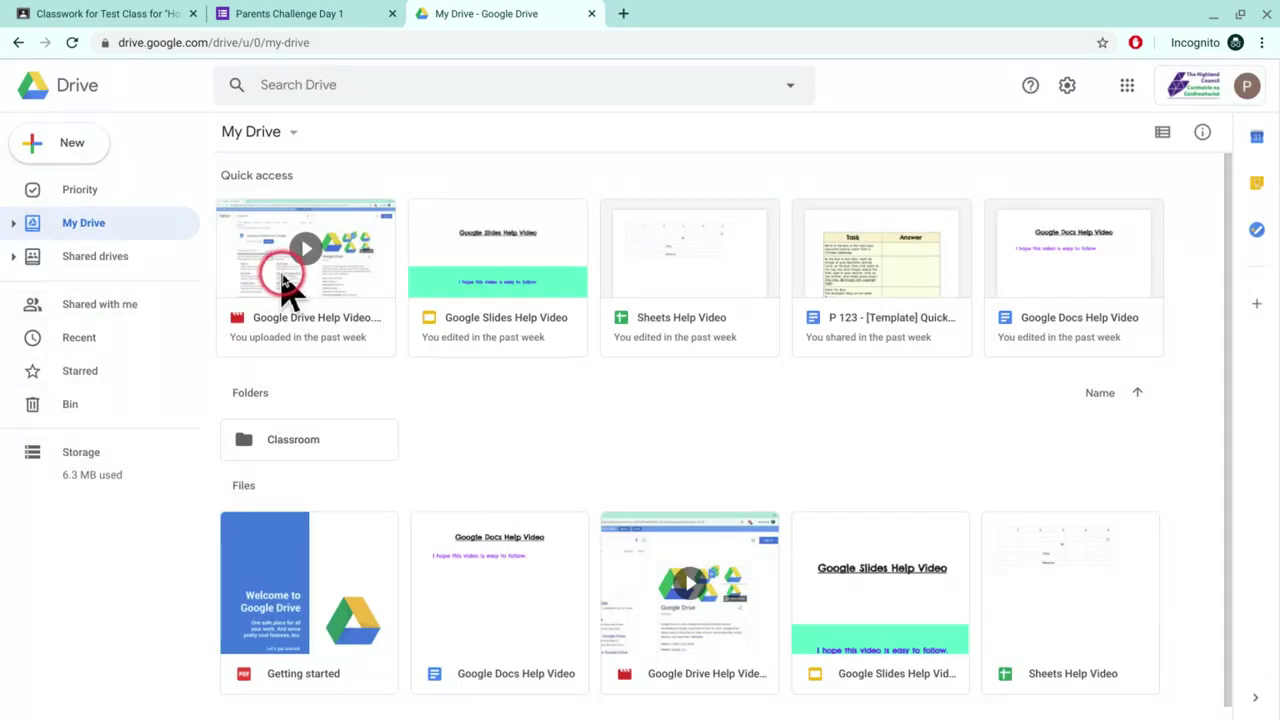